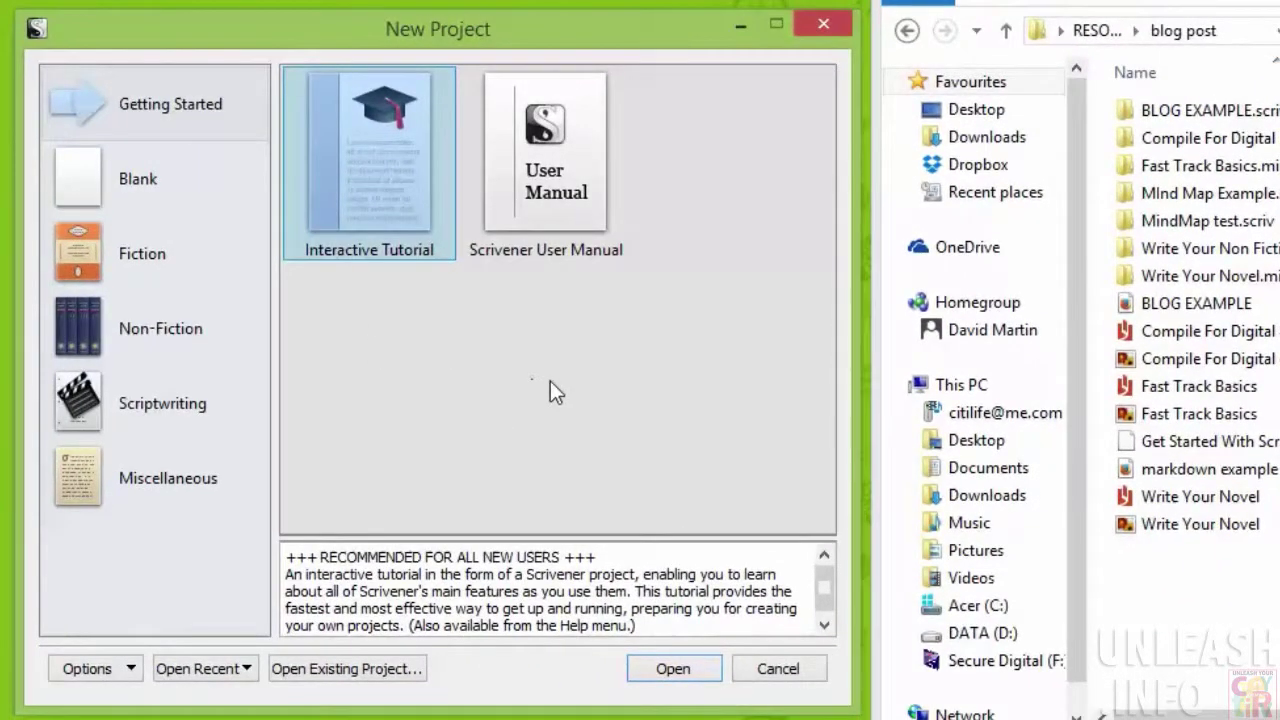
Step: Create a project named "mindmap example" on the Desktop from the Blank template and fit its window to half the screen
click(136, 194)
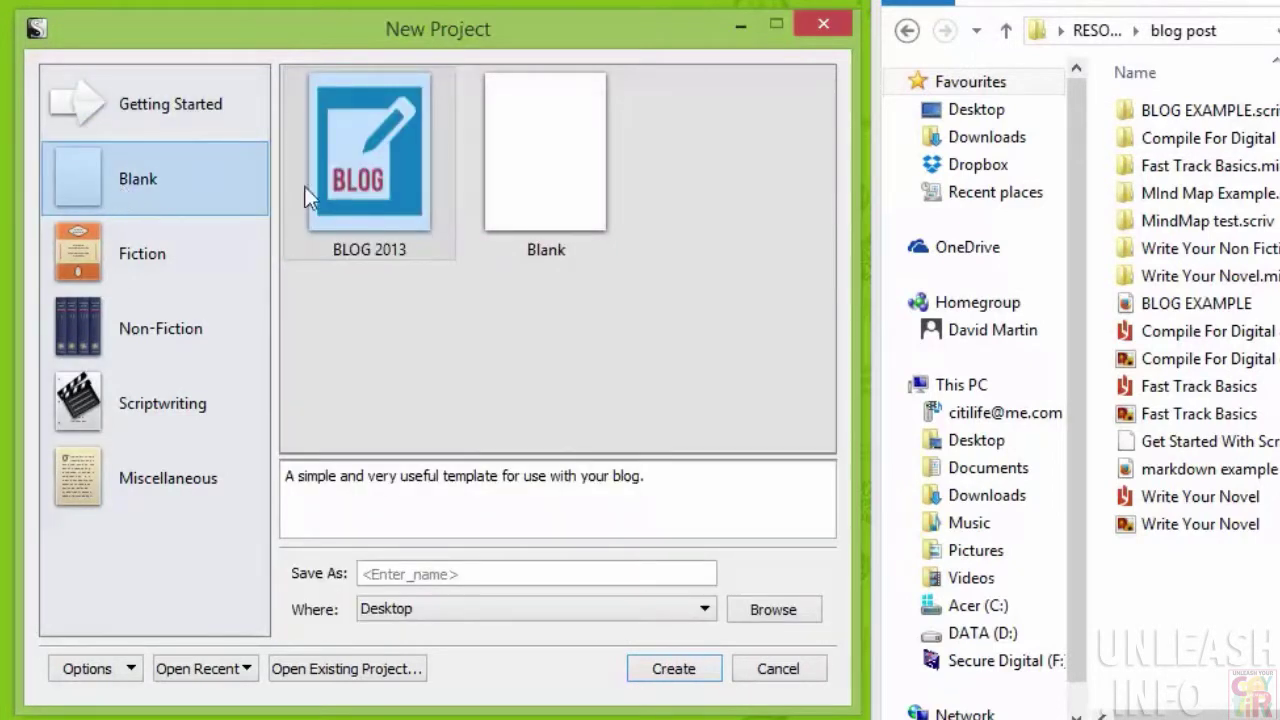
click(537, 182)
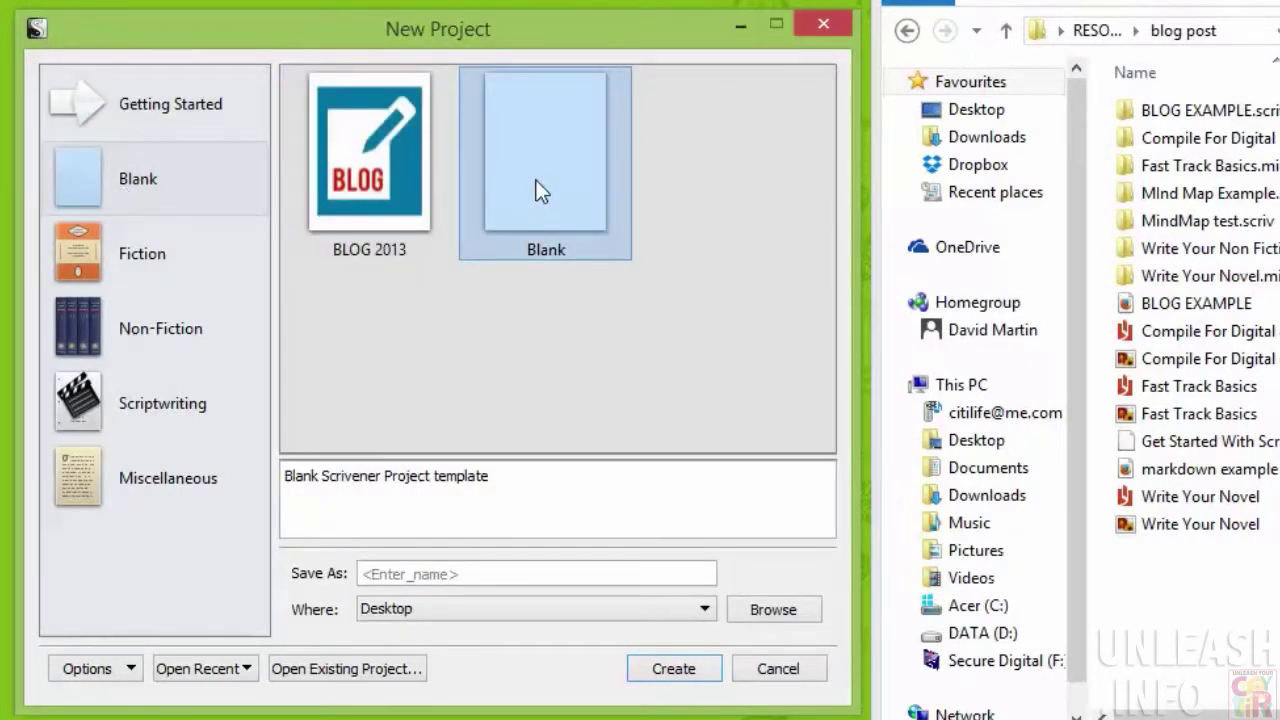
click(422, 572)
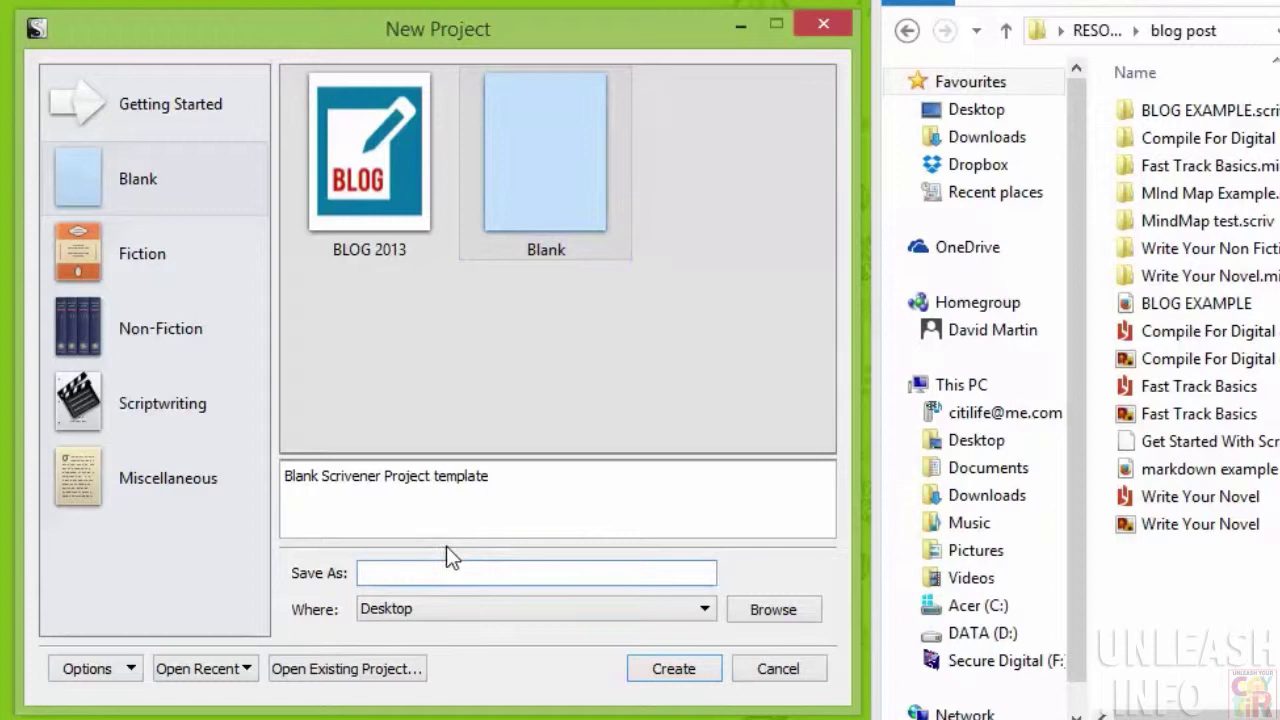
text(mindmap example)
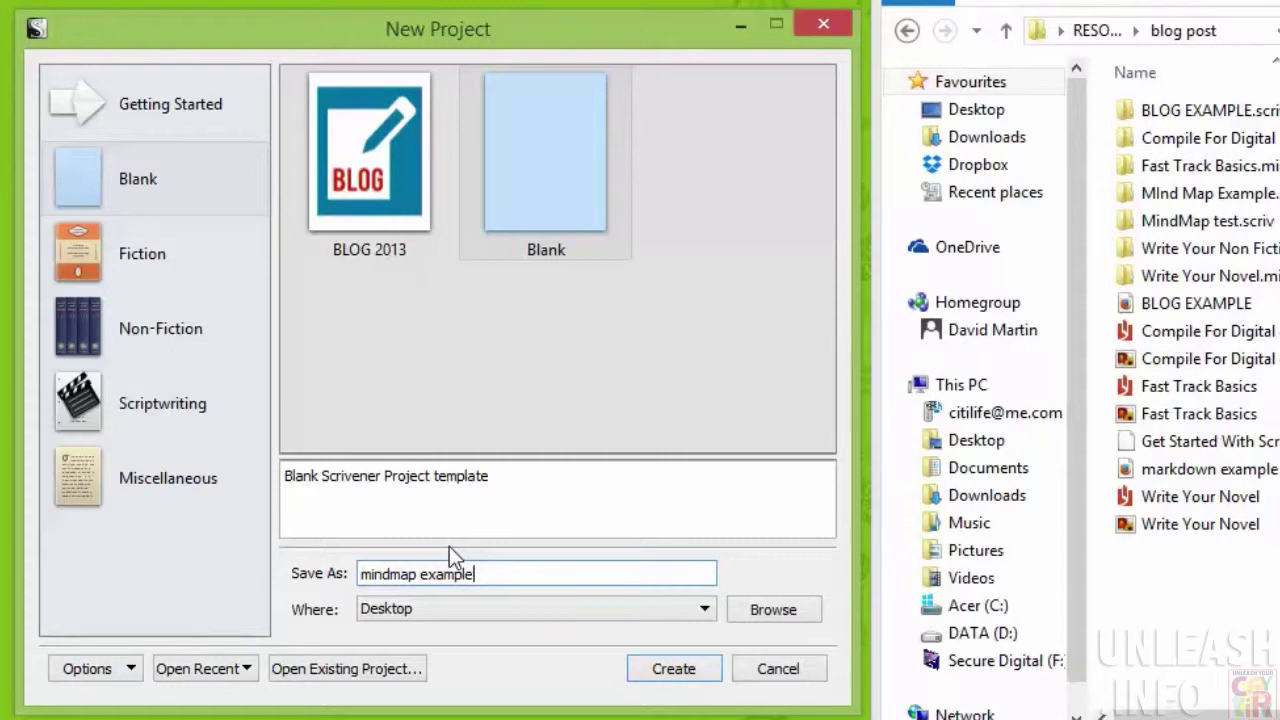
click(673, 667)
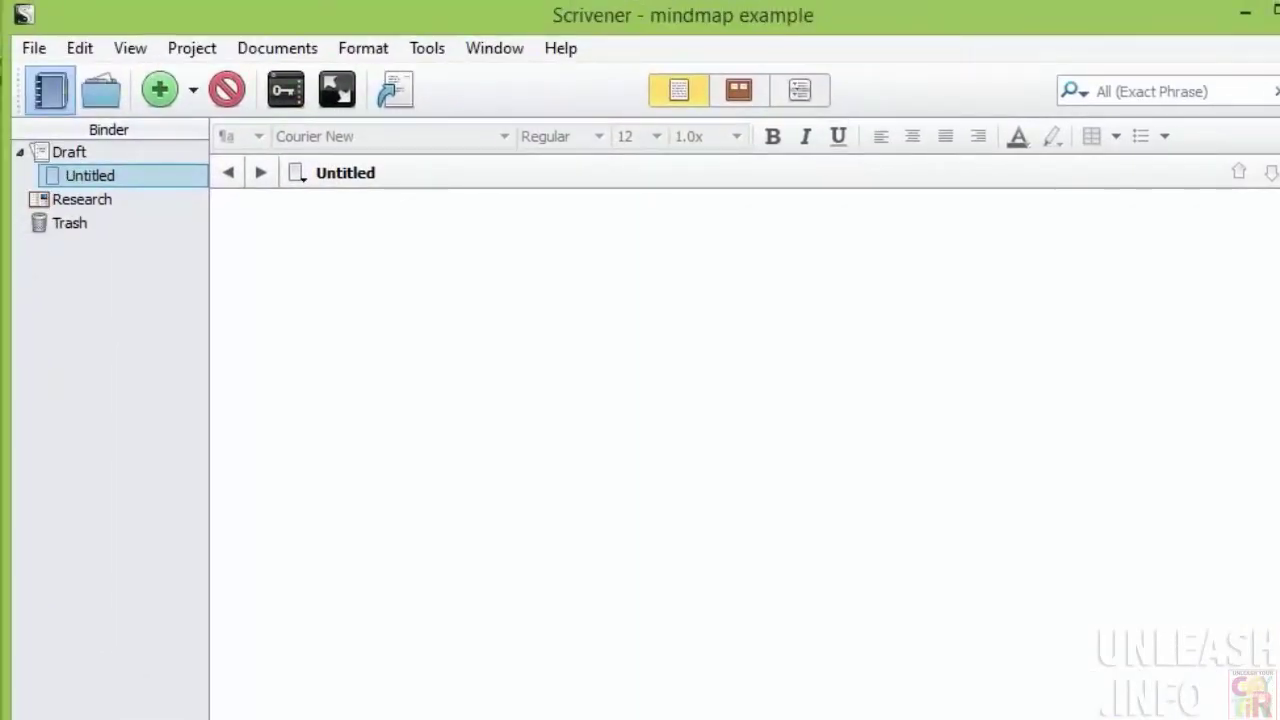
key(super+Left)
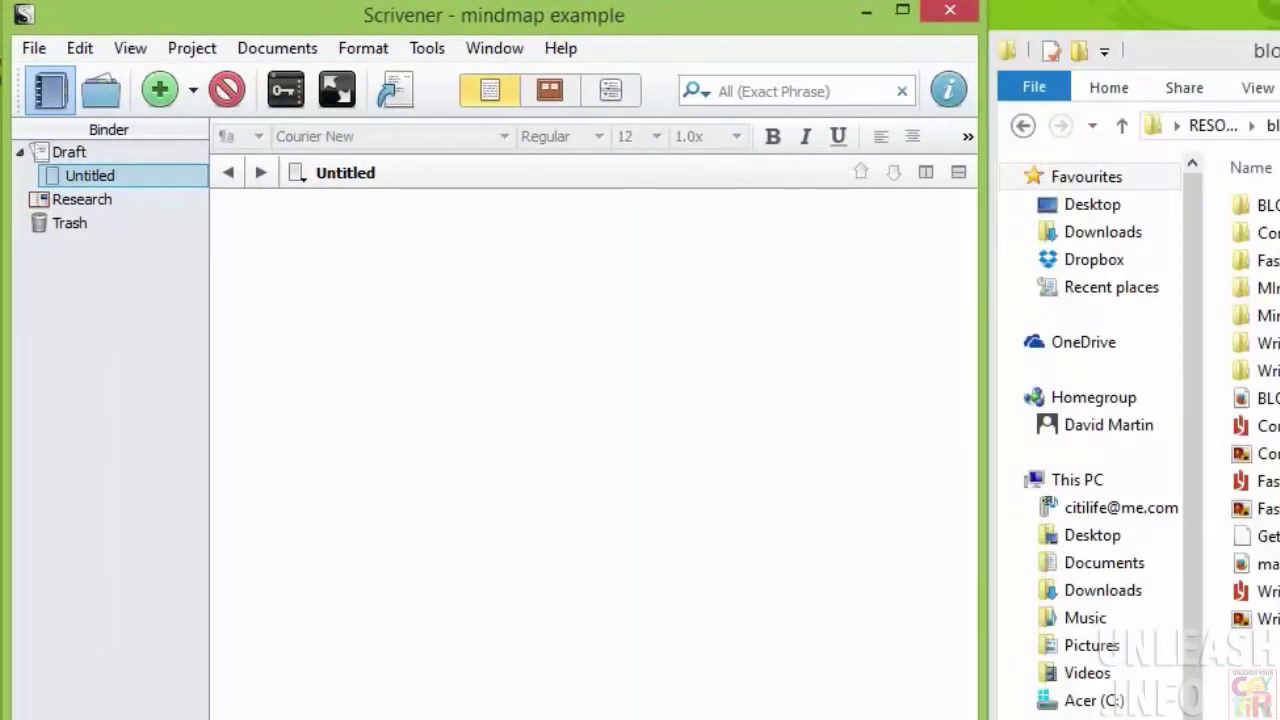
Step: Import the mind map file "Get Started With Scrivener.opml" from the blog post folder, bringing in titles only
click(37, 50)
mouse_move(130, 316)
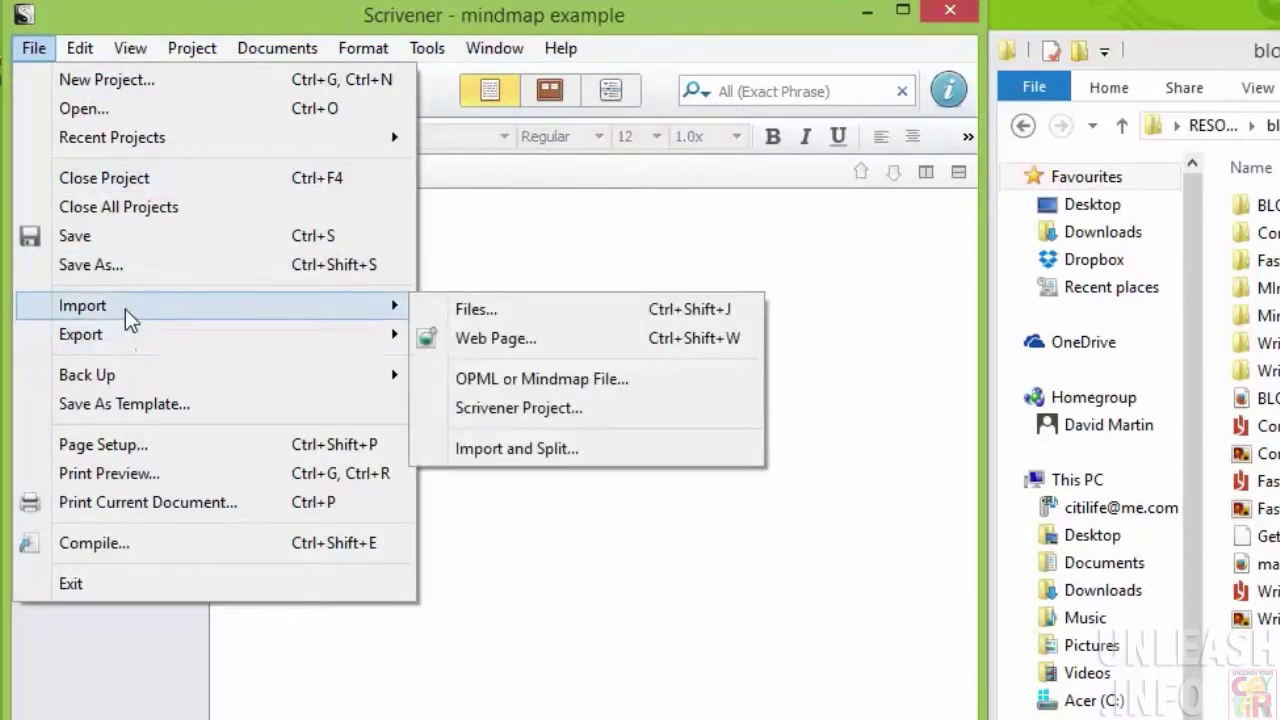
click(553, 380)
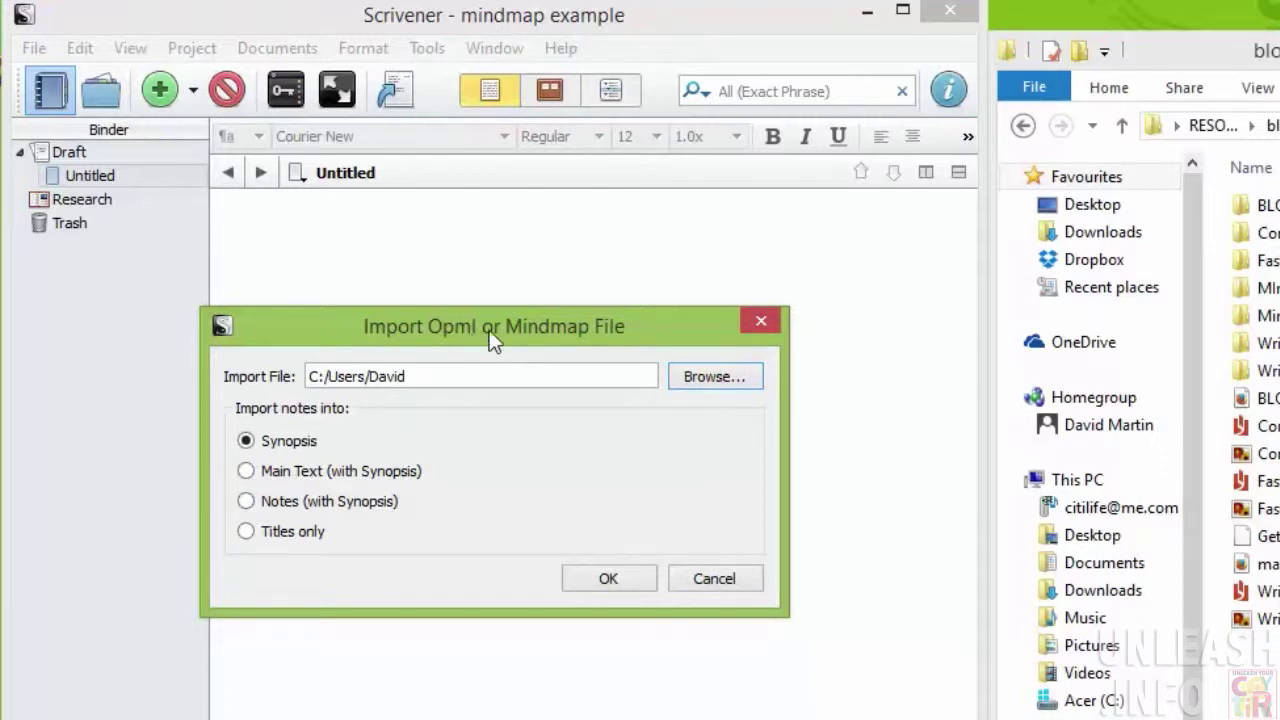
click(712, 377)
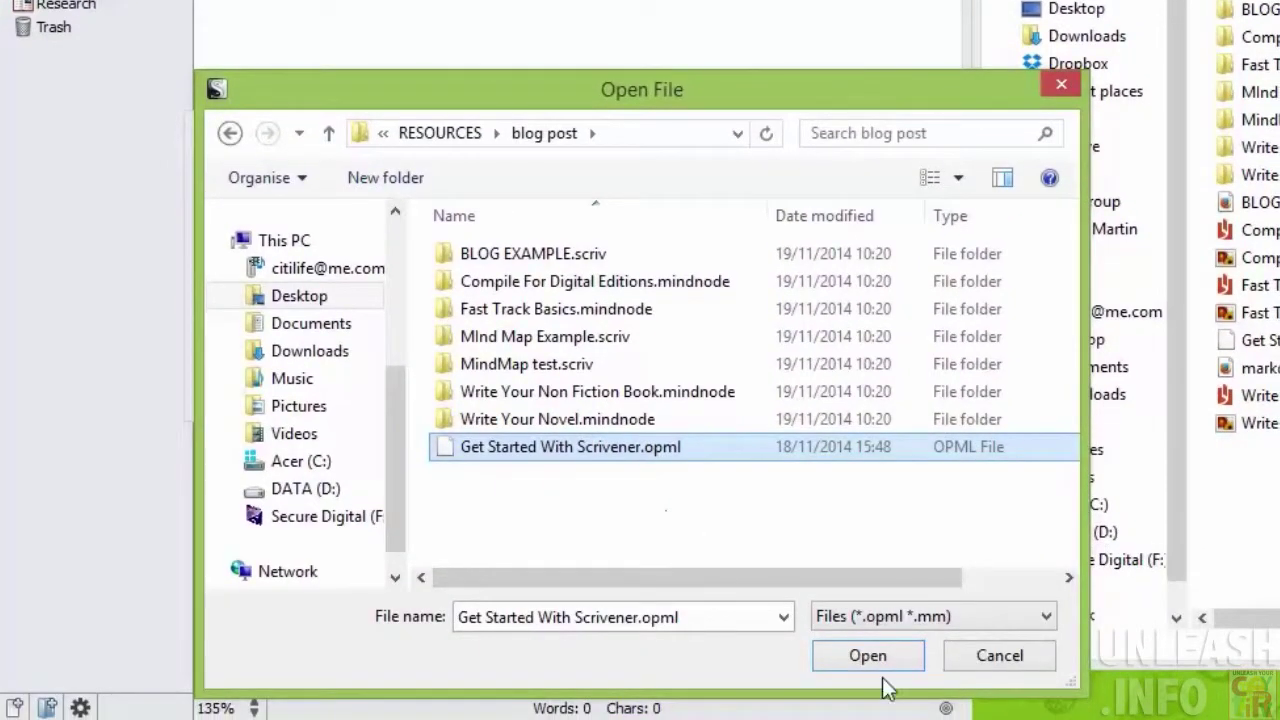
click(868, 658)
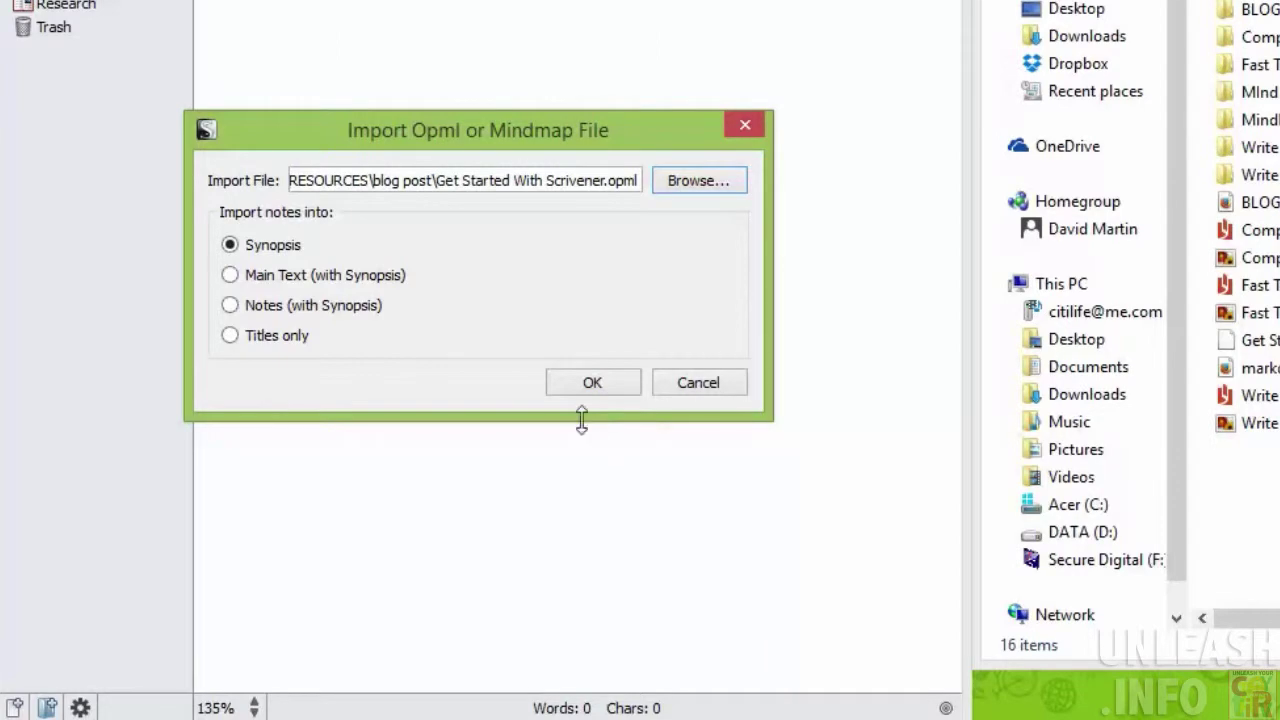
click(268, 335)
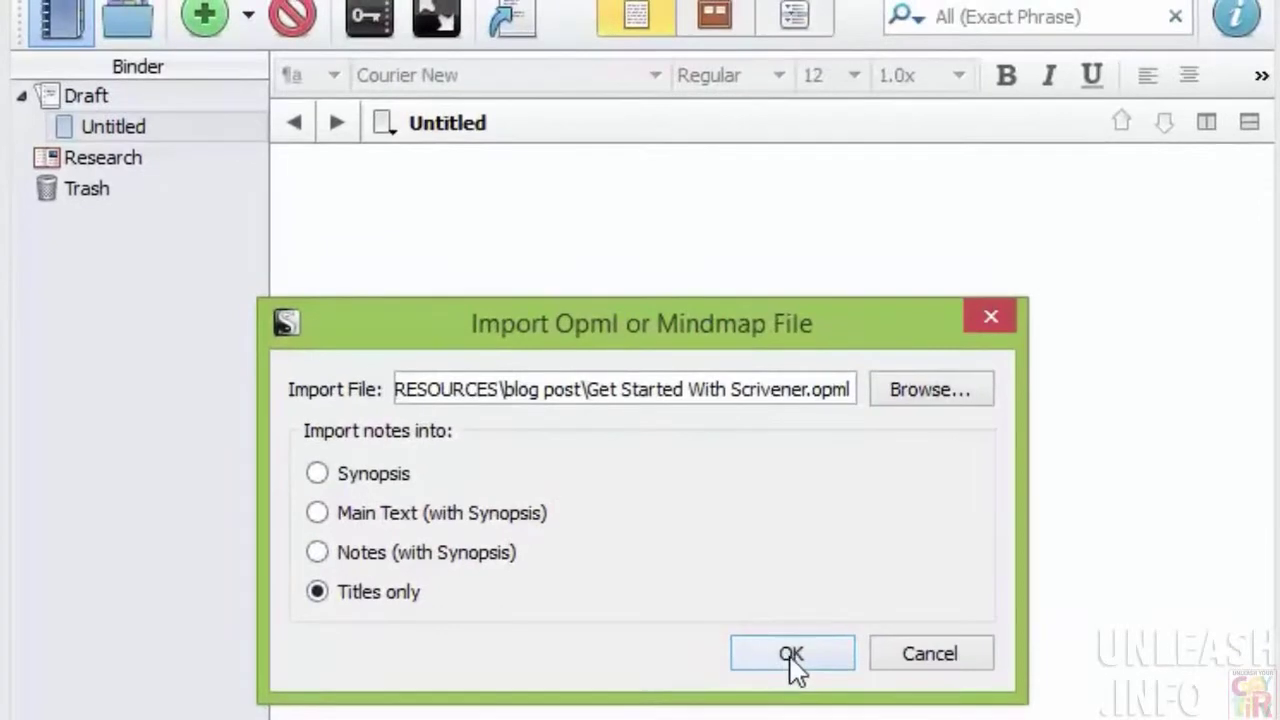
click(790, 655)
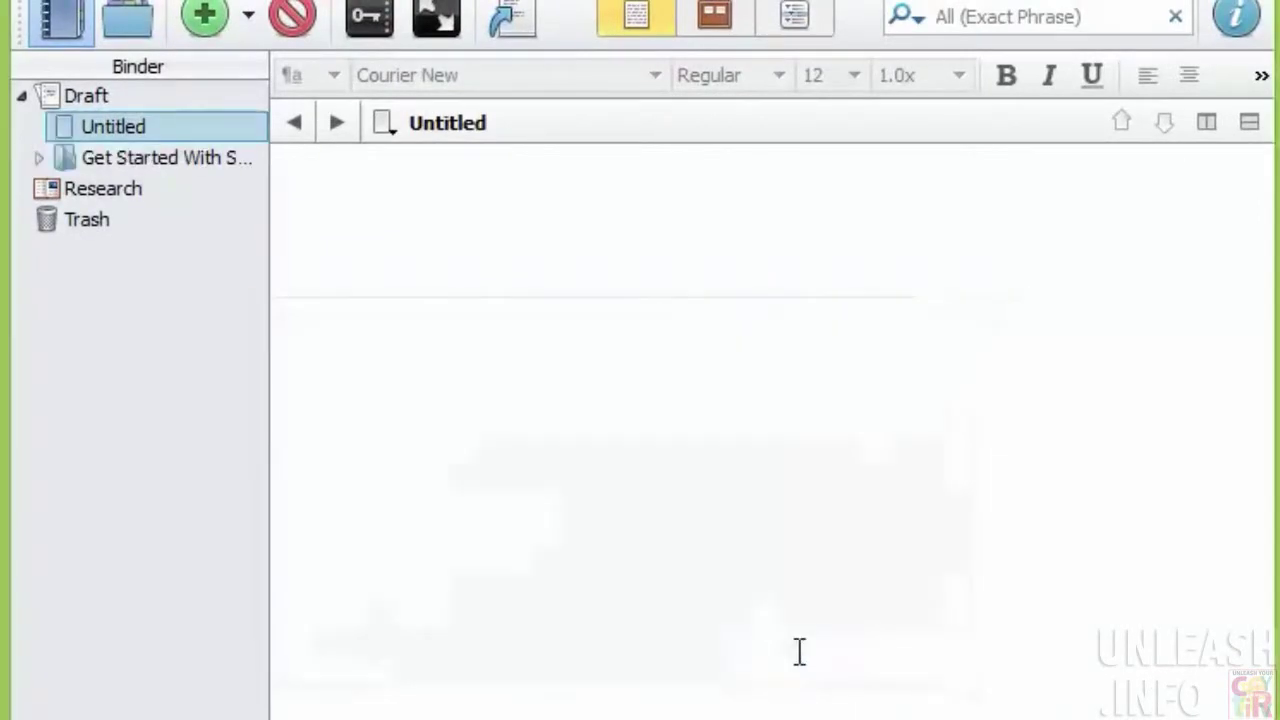
Step: Expand the imported Get Started With Scrivener outline and its chapters 1 to 6 in the Binder
click(38, 158)
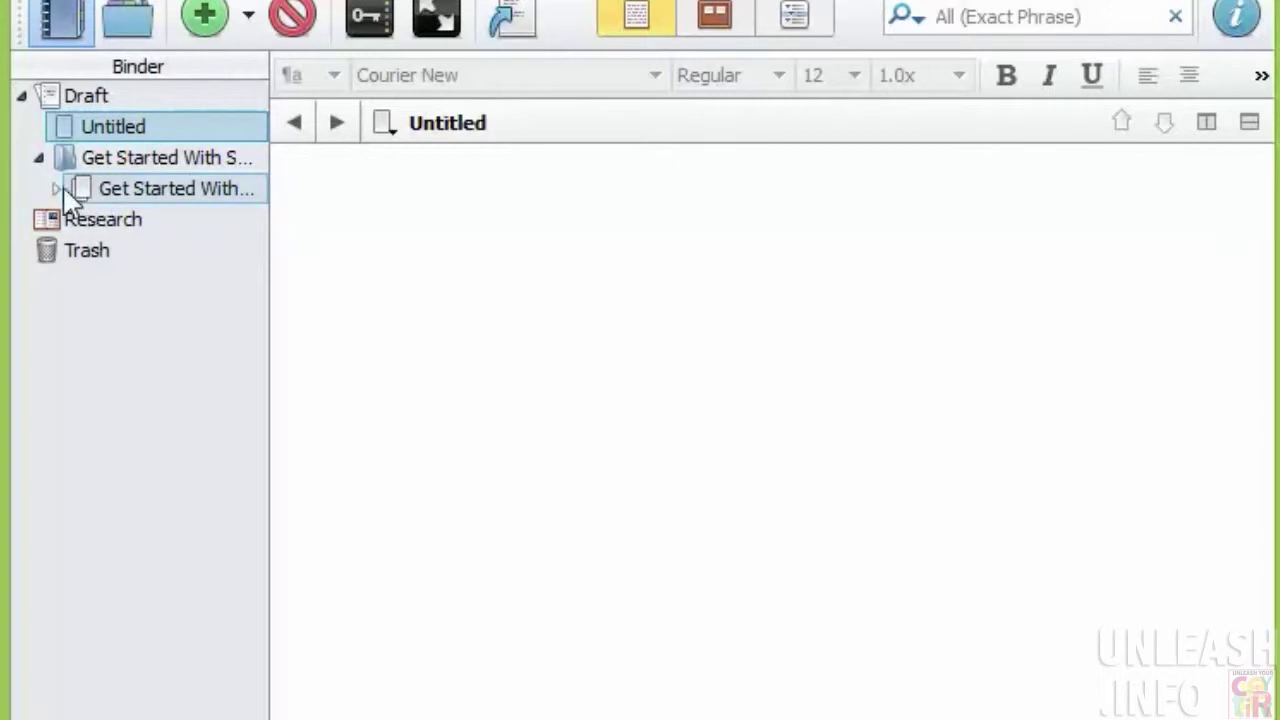
click(56, 189)
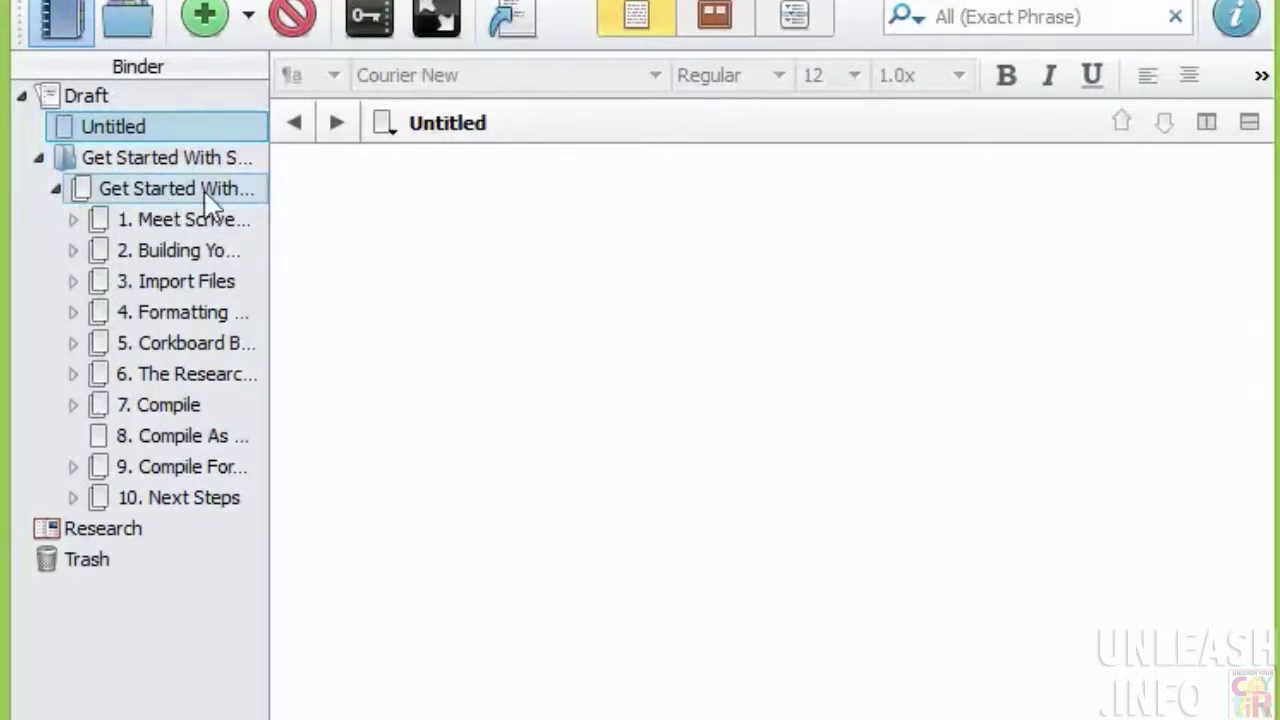
click(73, 220)
click(73, 374)
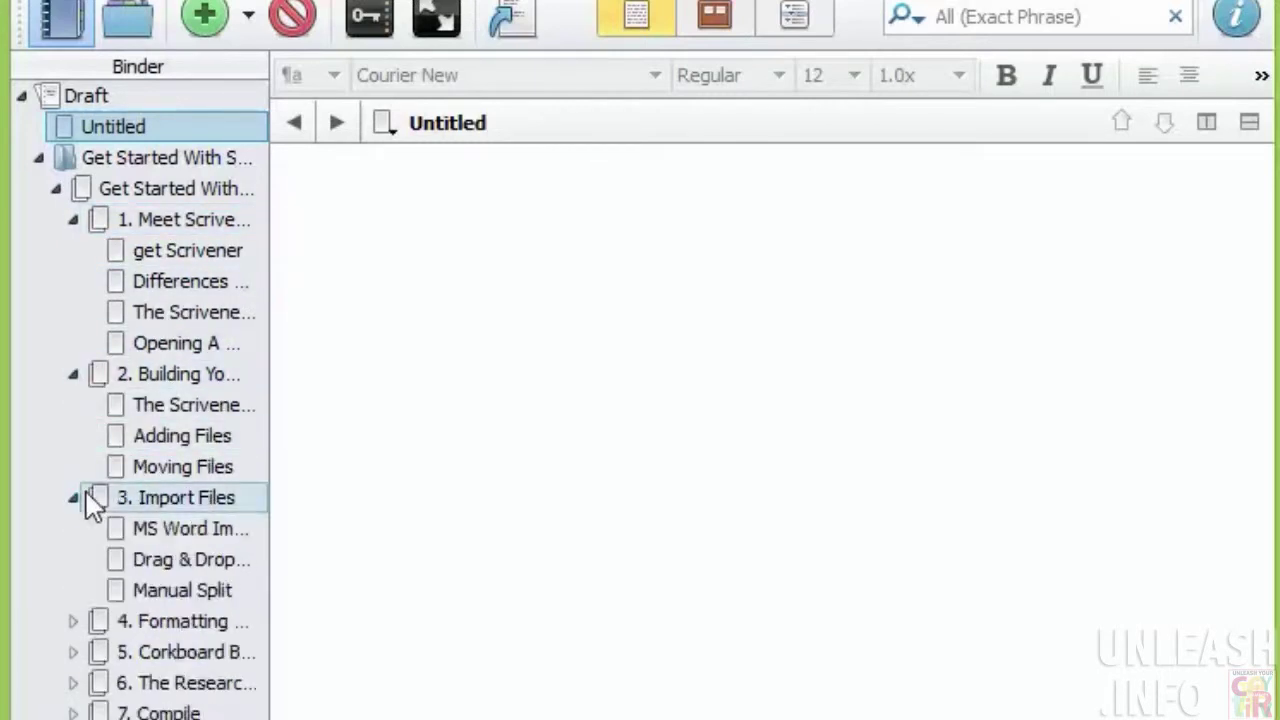
click(73, 621)
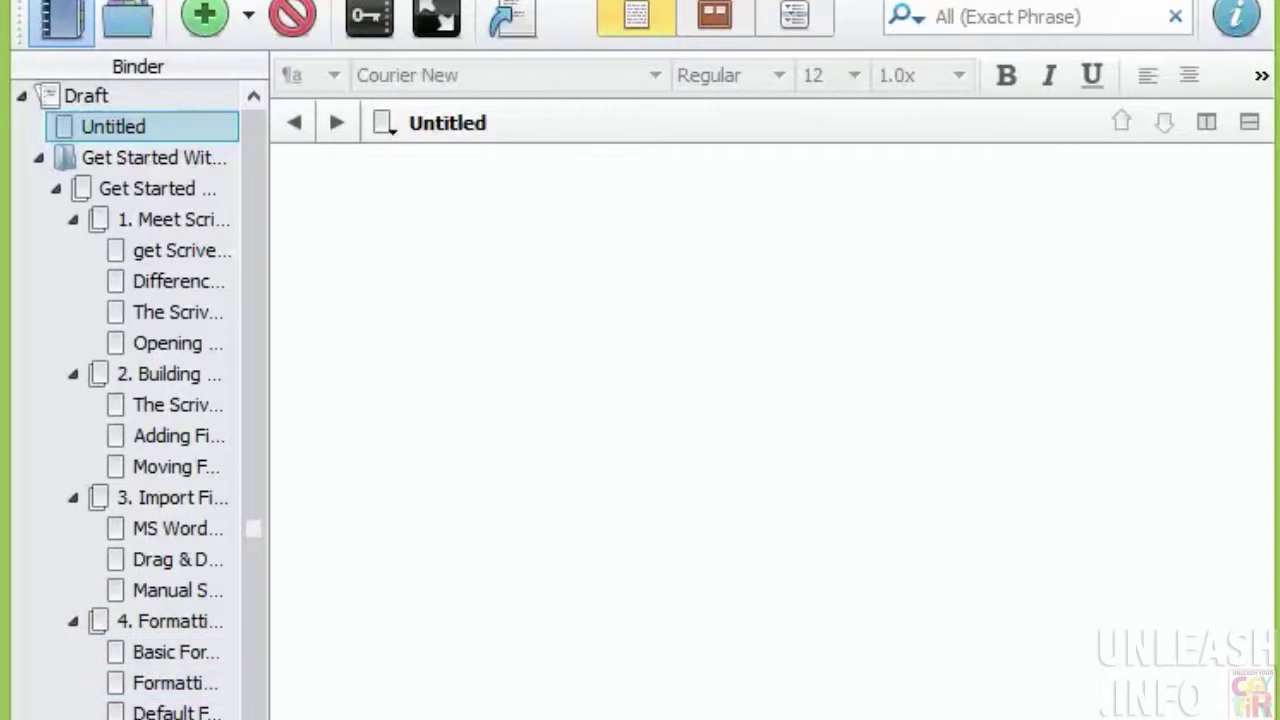
Step: Look through the imported documents in chapters 1 to 3, from "get Scrivener" to "Manual Split"
click(157, 252)
click(140, 281)
click(160, 312)
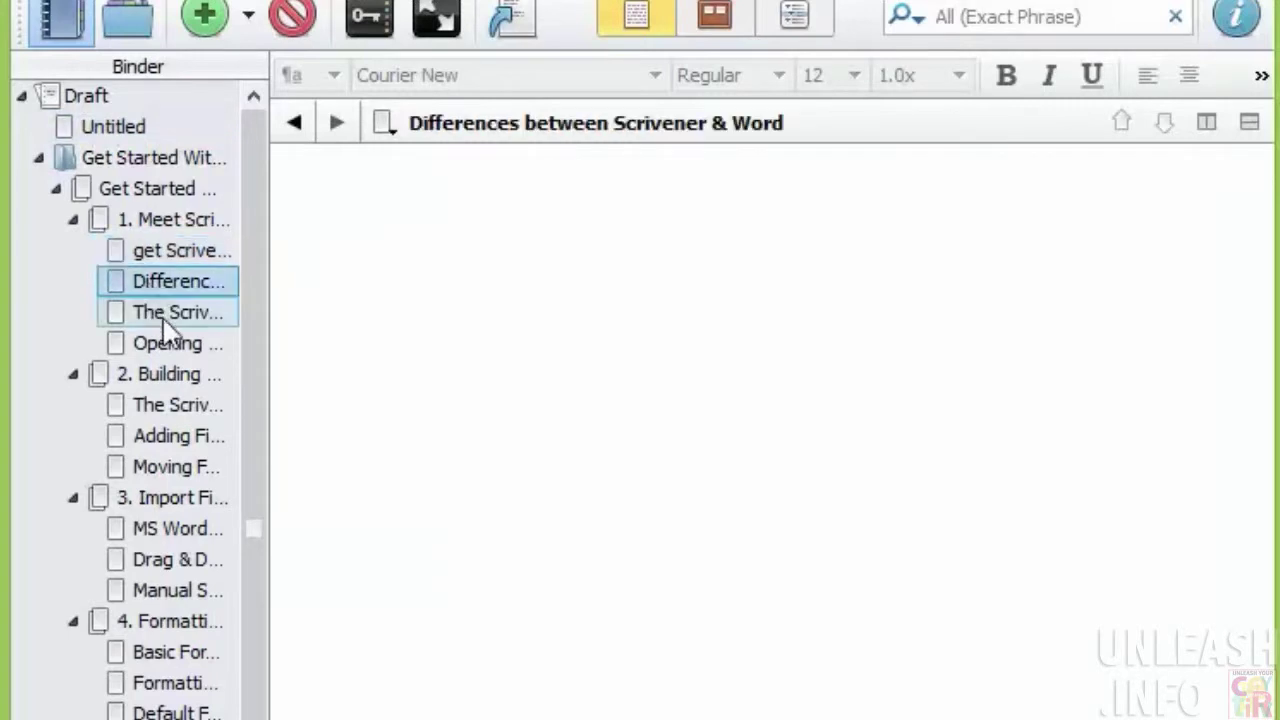
click(177, 352)
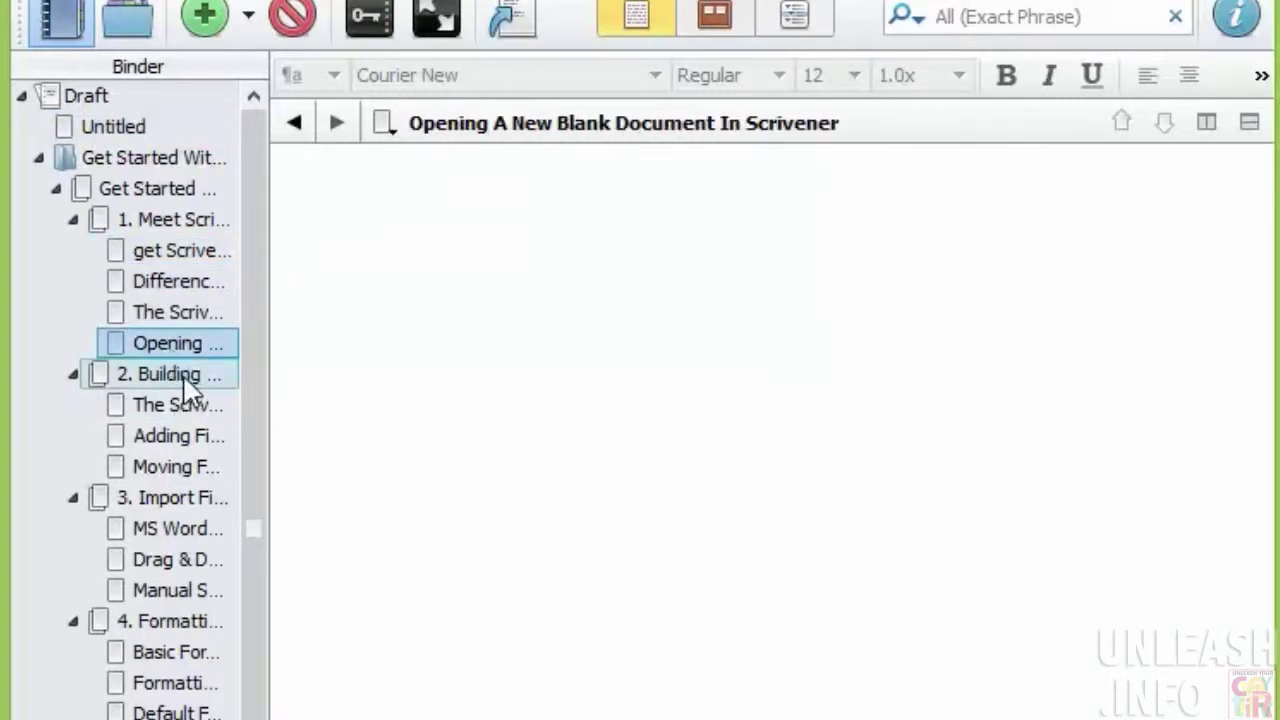
click(183, 378)
click(171, 406)
click(170, 438)
click(167, 467)
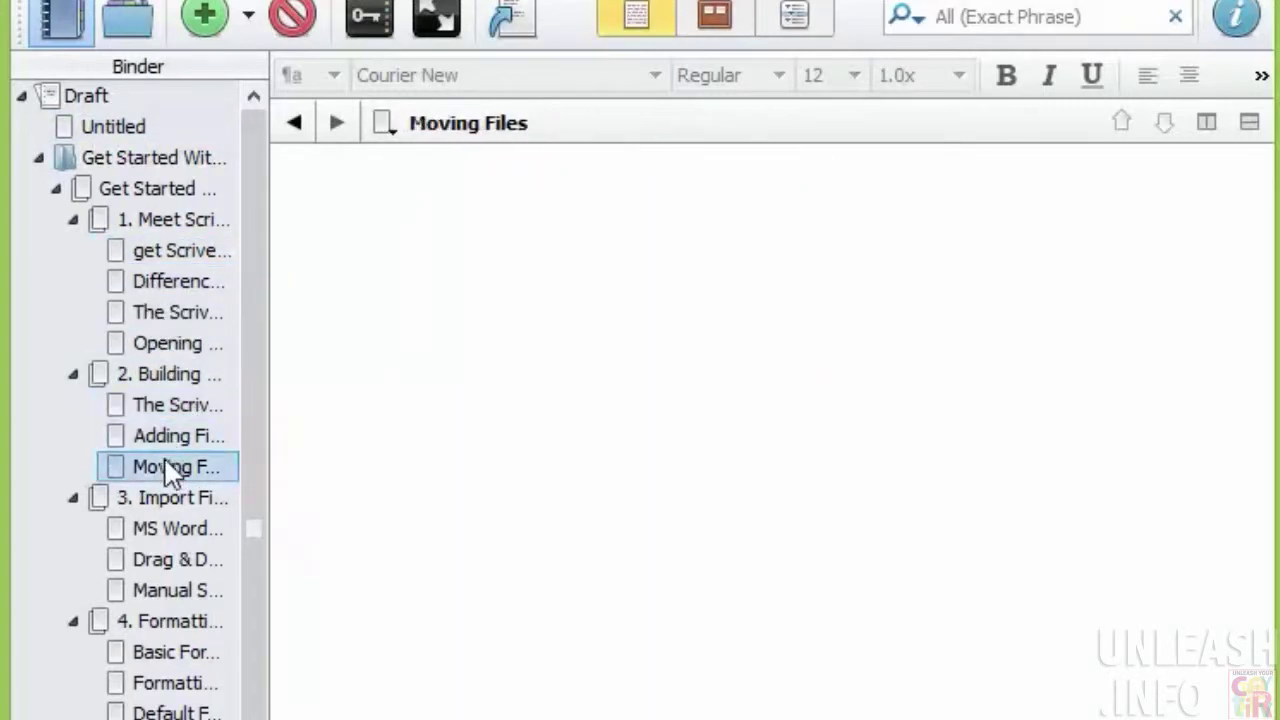
click(165, 500)
click(166, 530)
click(162, 562)
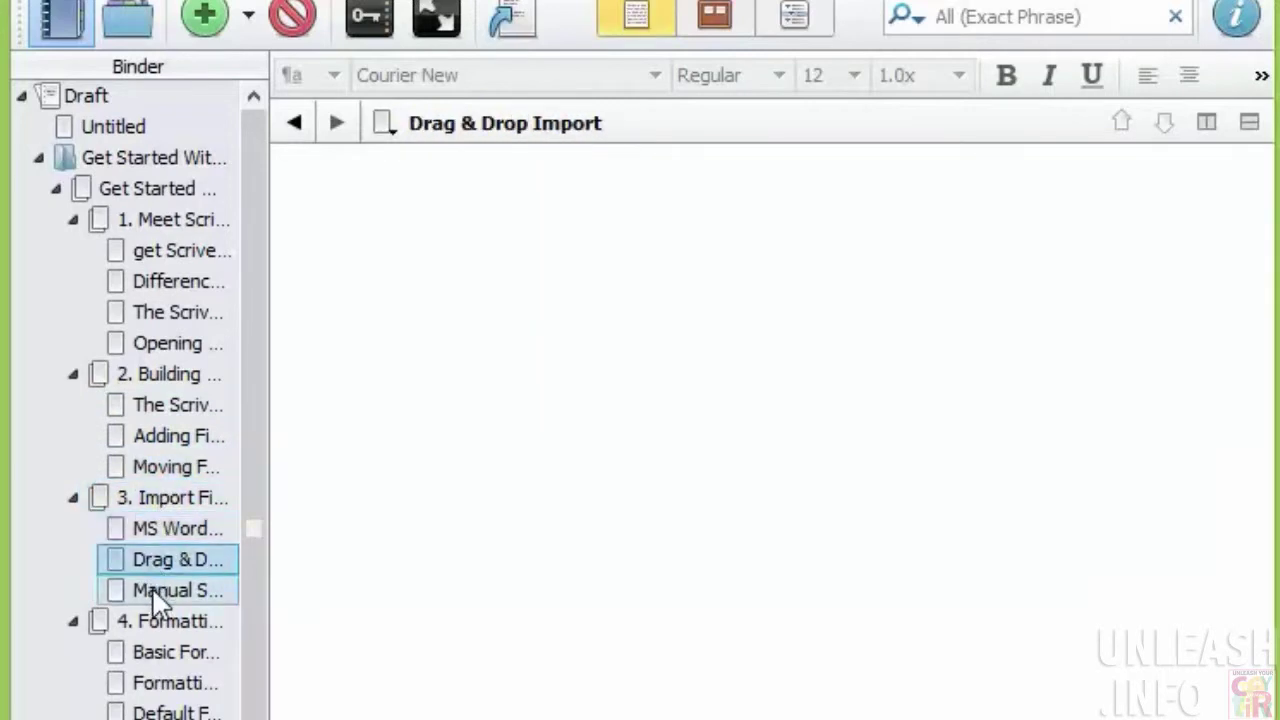
click(160, 591)
Step: Collapse chapters 3, 2 and 1 in the Binder, keeping the imported outline's chapter list open
click(73, 497)
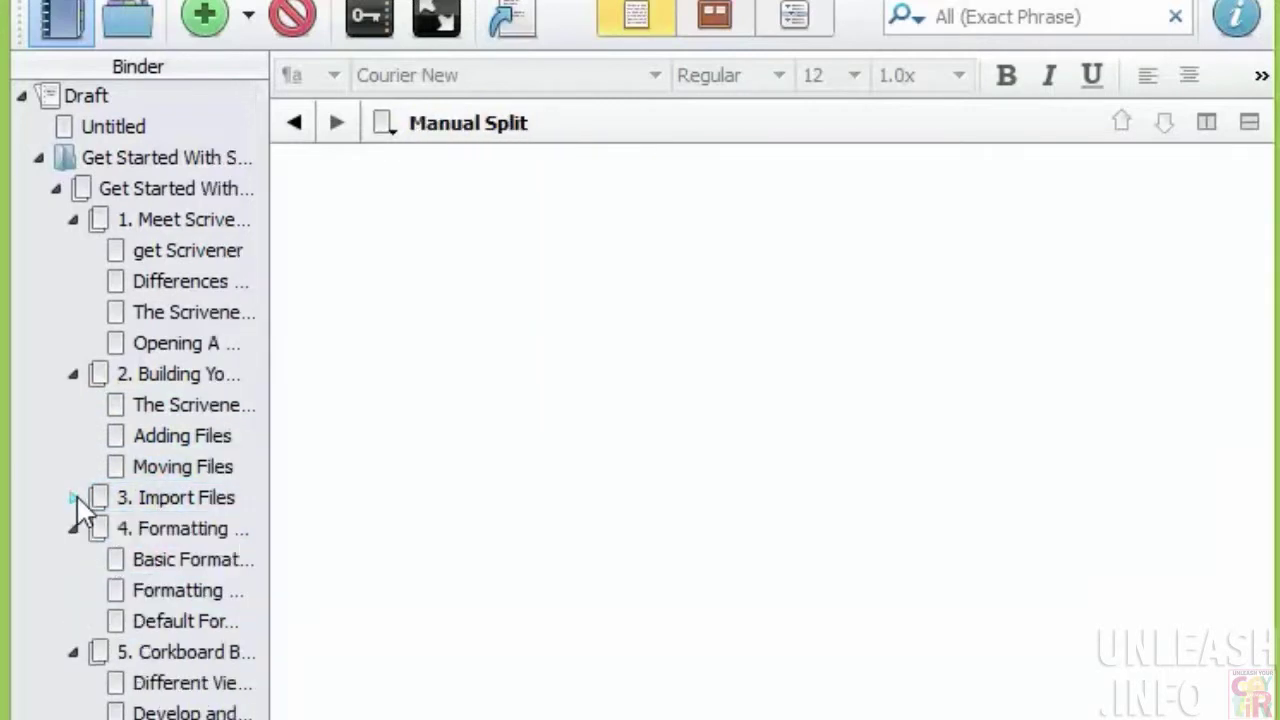
click(73, 375)
click(73, 220)
click(56, 189)
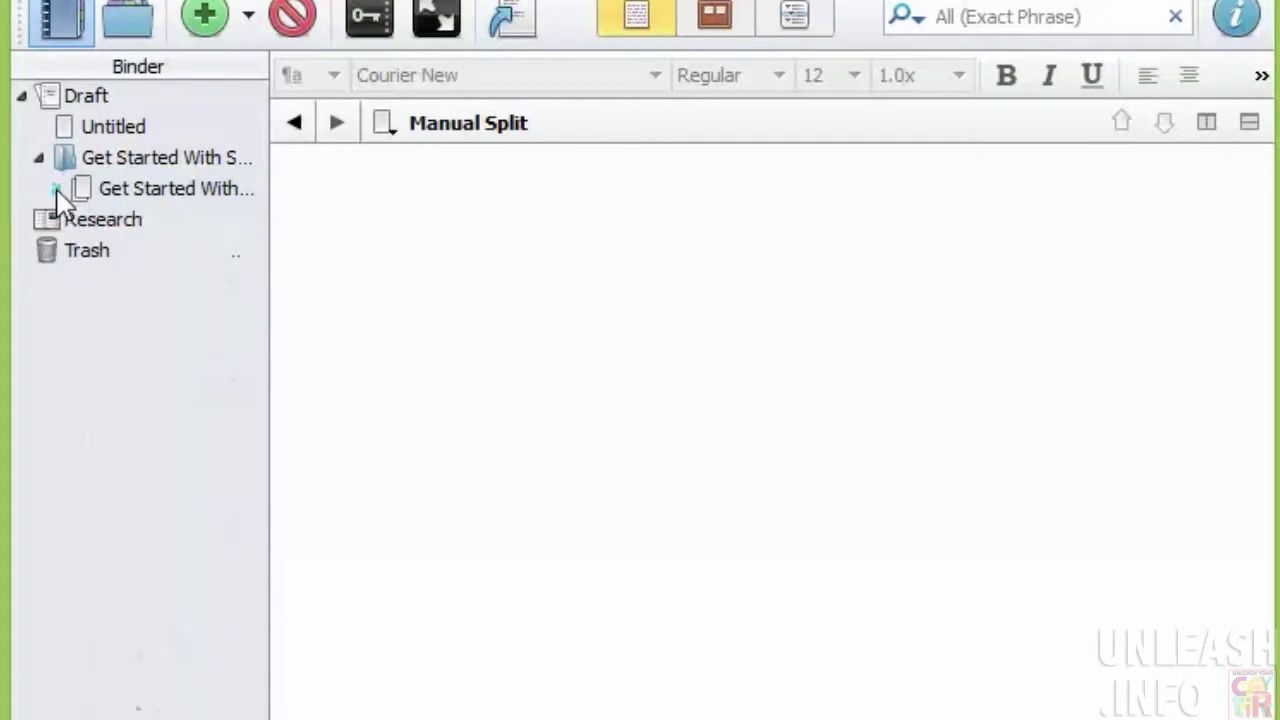
click(56, 189)
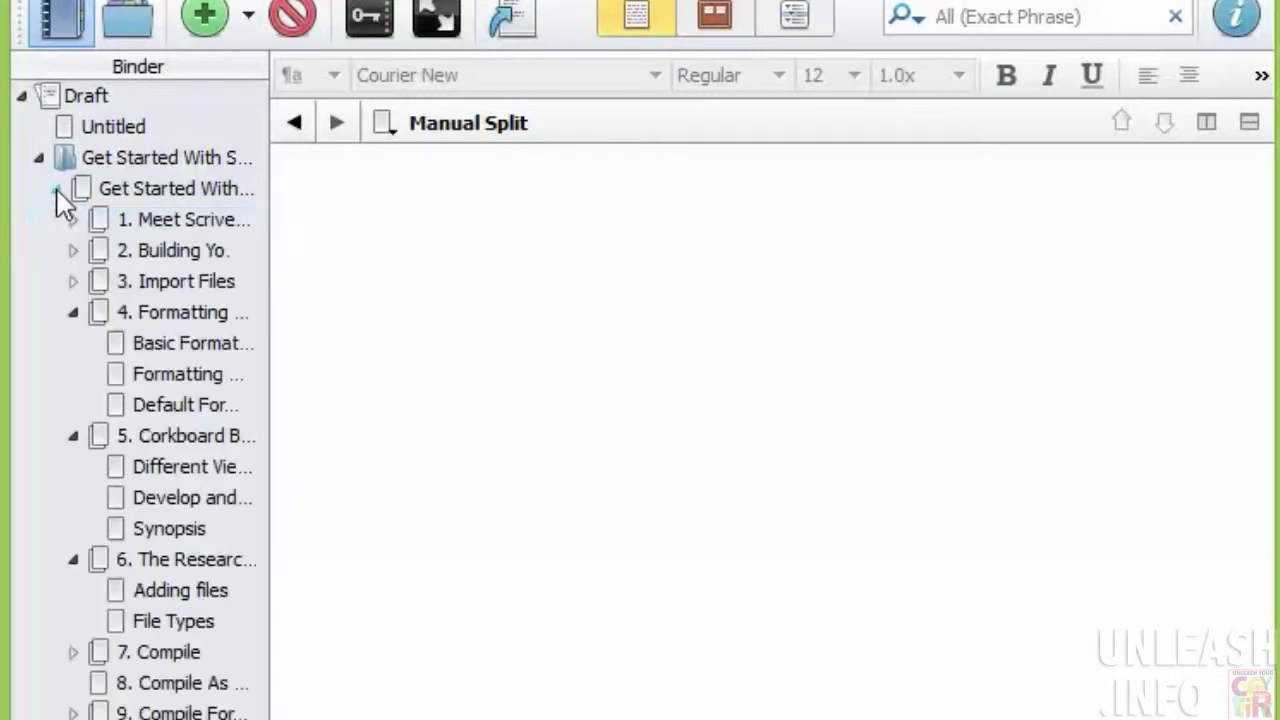
Step: View the chapter-level documents 1 to 3 and expand chapter "7. Compile" to examine its contents
click(134, 227)
click(158, 254)
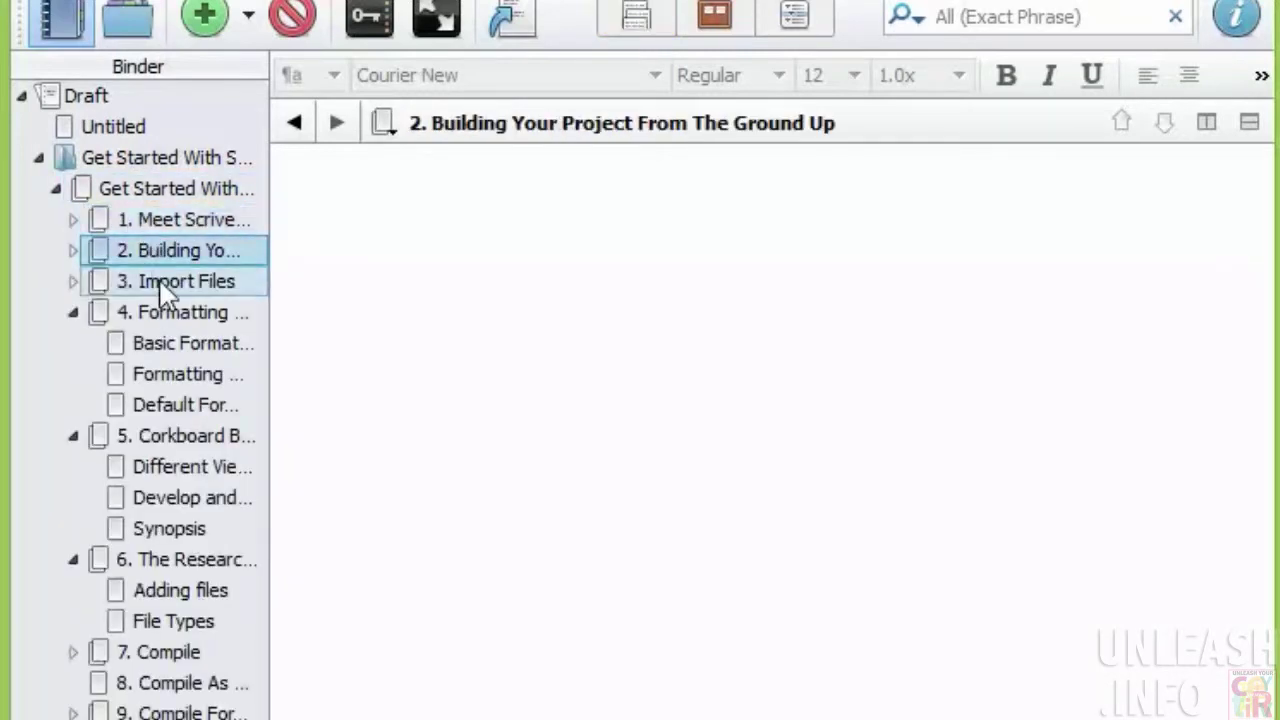
click(165, 285)
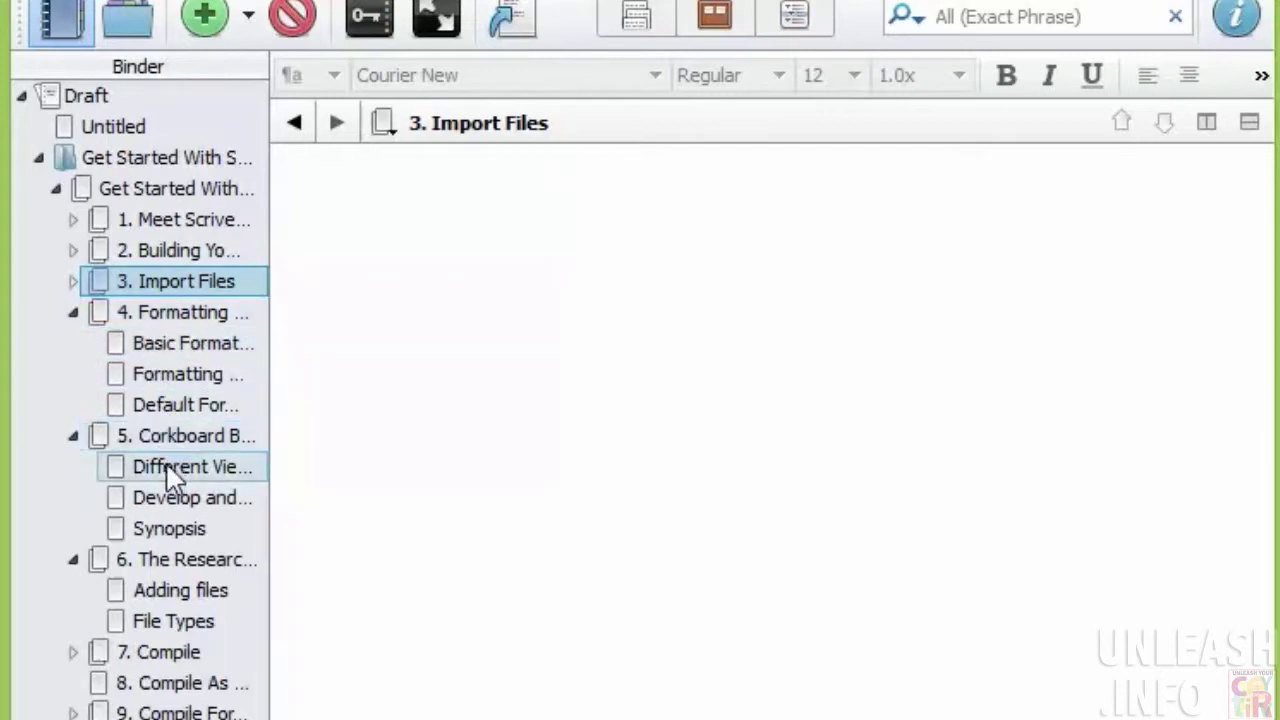
click(72, 653)
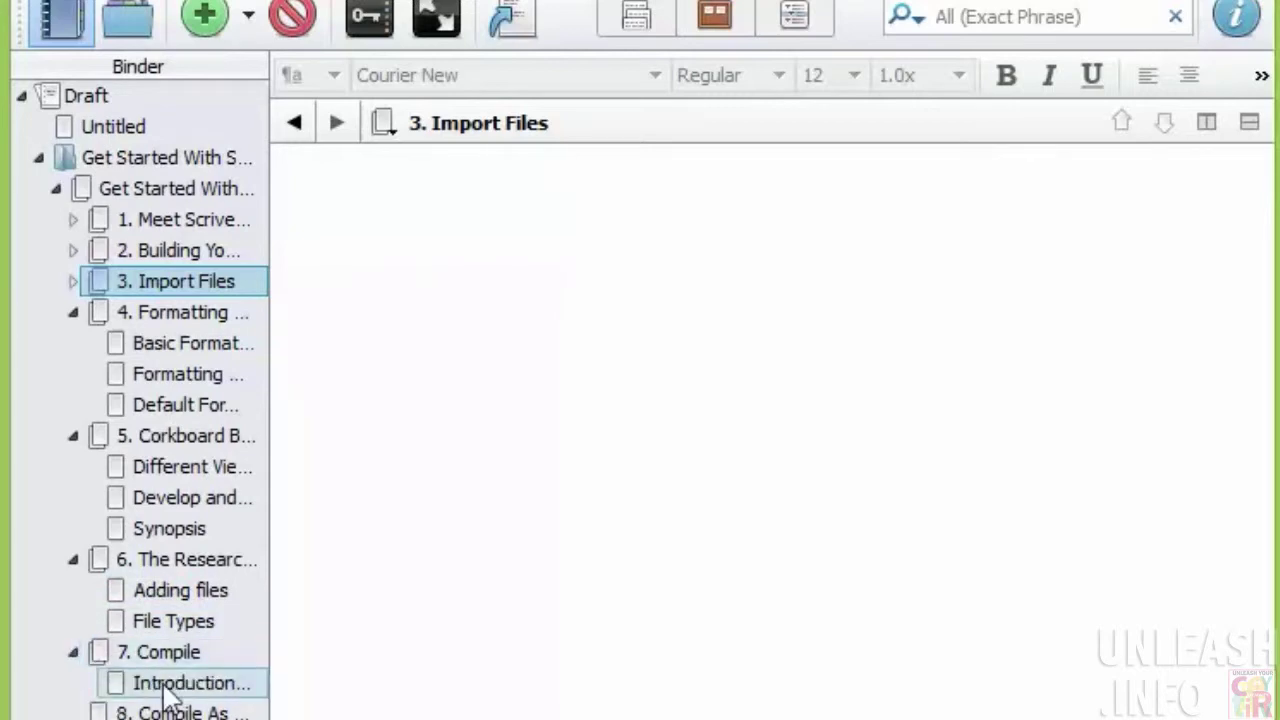